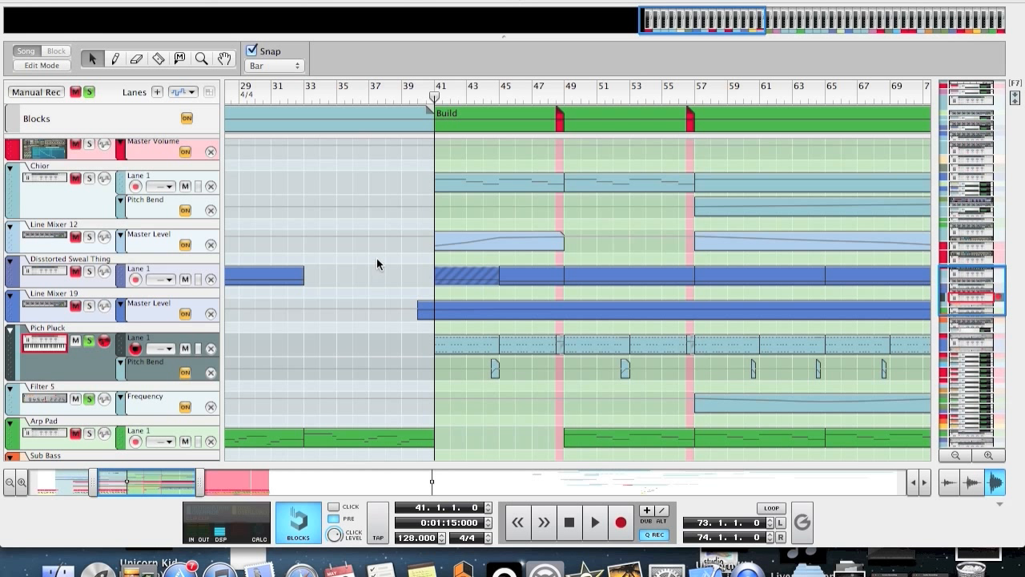
# Step: Play the start of the Build section from bar 41 briefly and stop playback
pyautogui.click(595, 521)
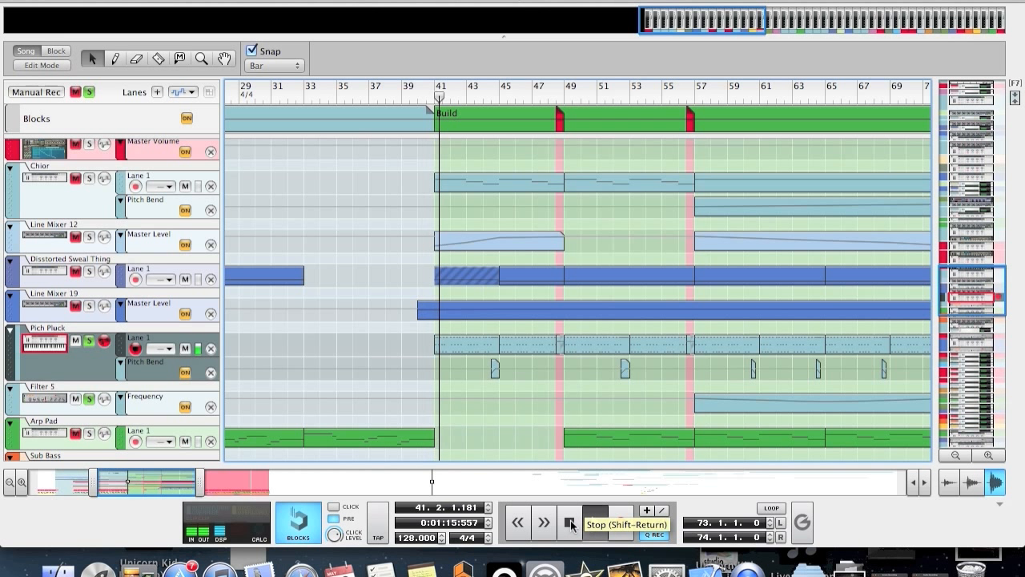
pyautogui.click(570, 522)
pyautogui.click(570, 522)
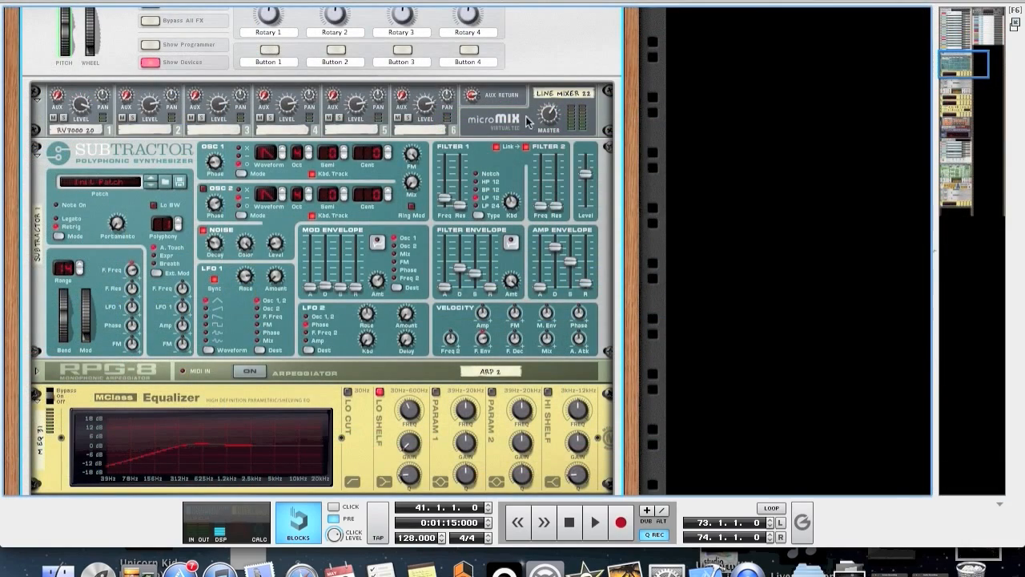
# Step: Bypass all effects in the Combinator holding the Subtractor and select the Subtractor
pyautogui.scroll(2, 511, 104)
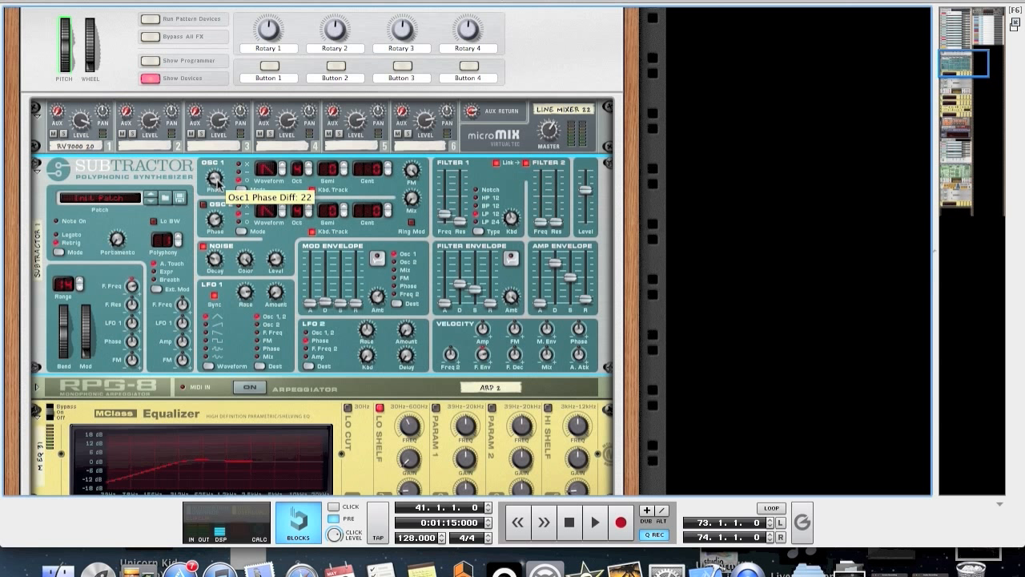
pyautogui.click(151, 37)
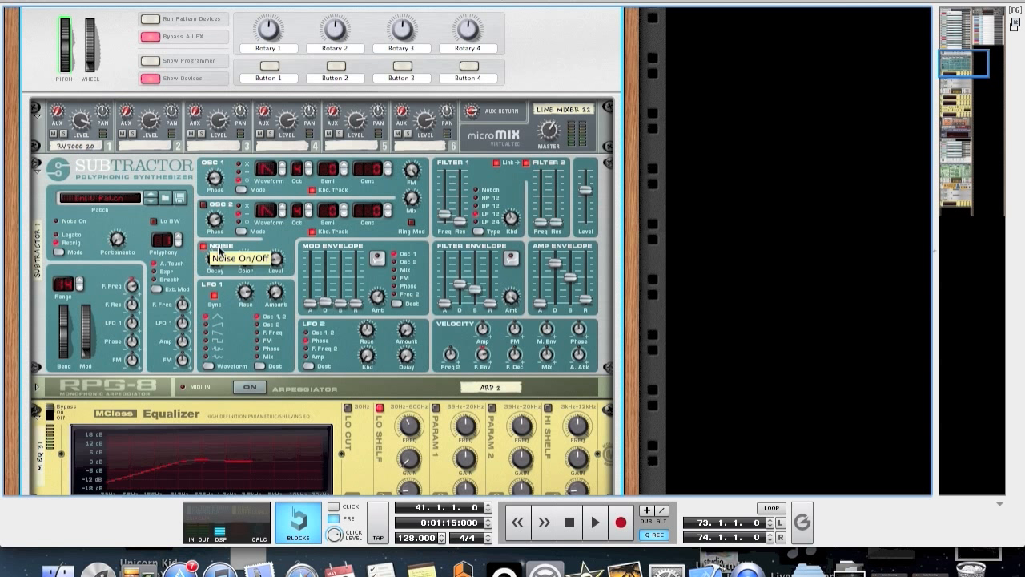
pyautogui.click(210, 250)
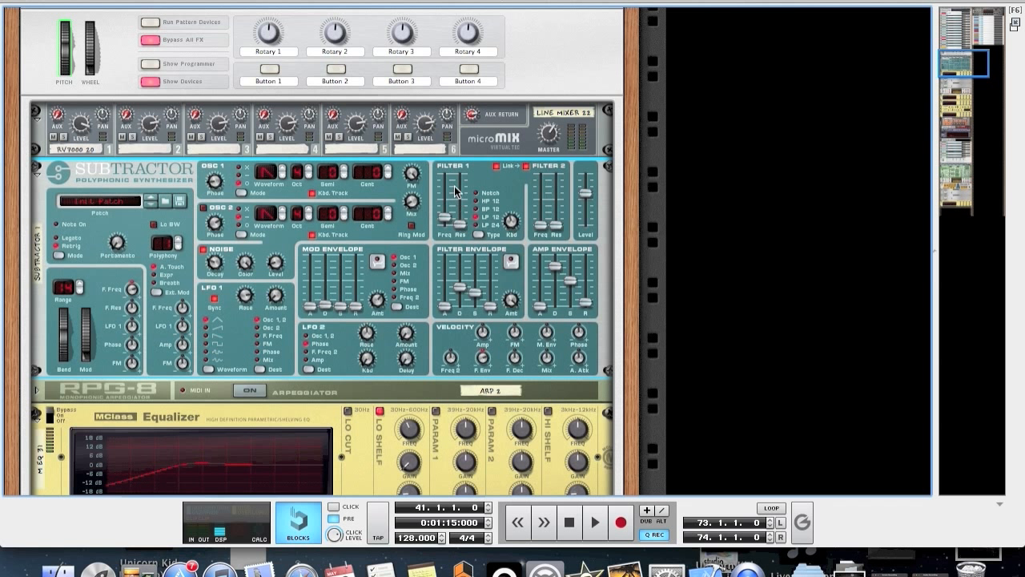
# Step: Examine the Subtractor's Filter 1, Filter 2, mod envelope and LFO 1 rate settings
pyautogui.moveTo(447, 221)
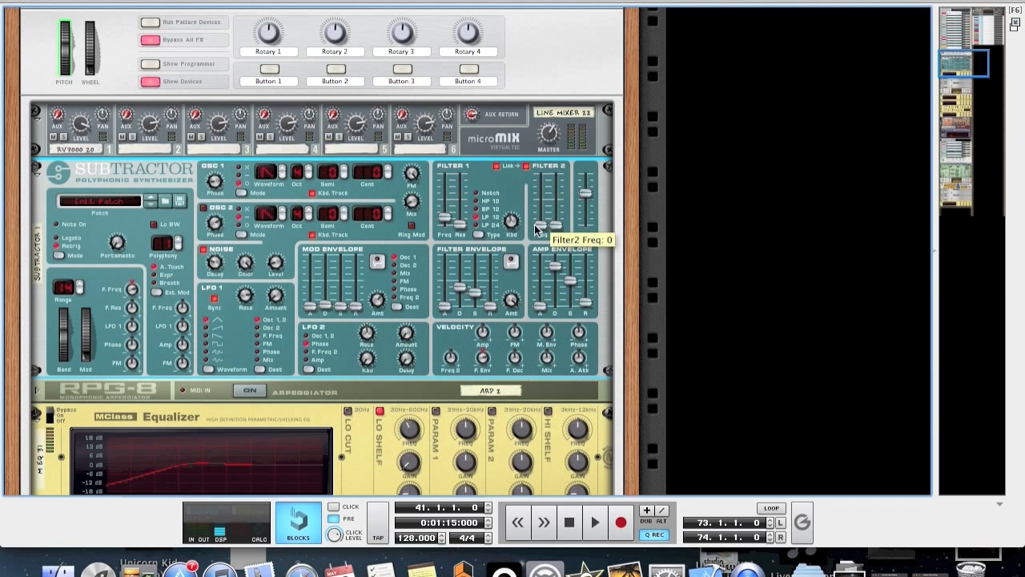
pyautogui.moveTo(556, 228)
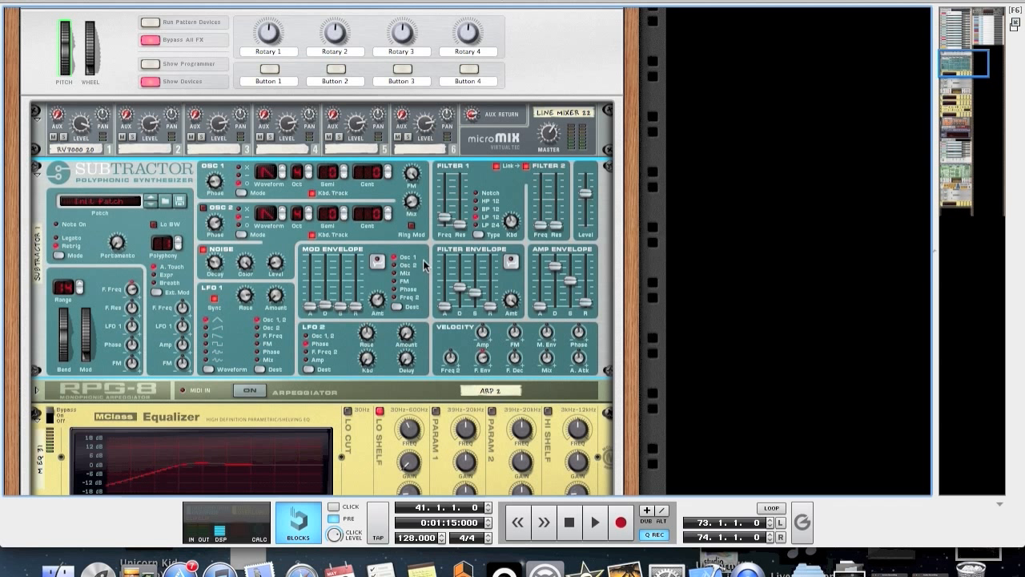
pyautogui.moveTo(380, 298)
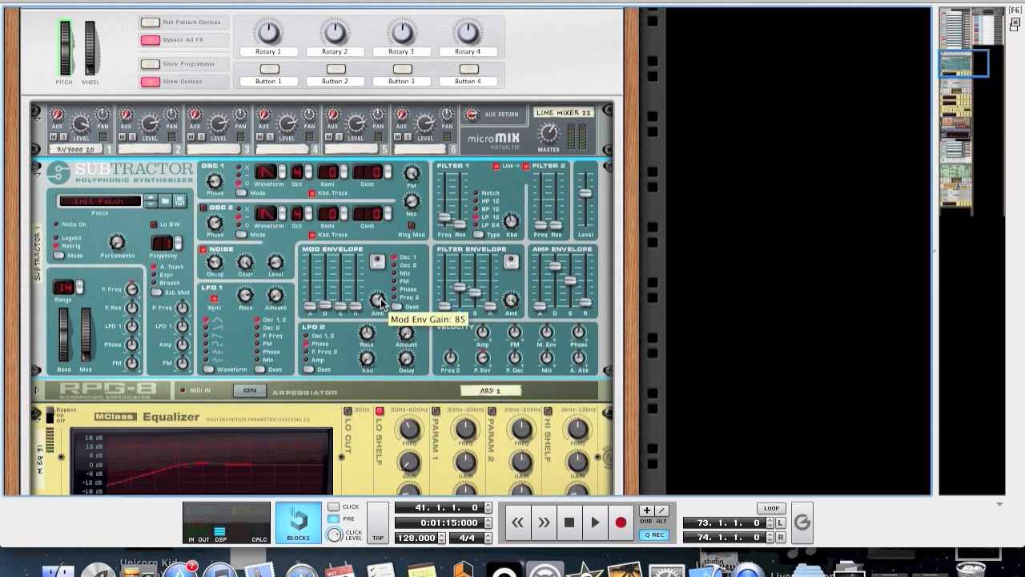
pyautogui.moveTo(324, 308)
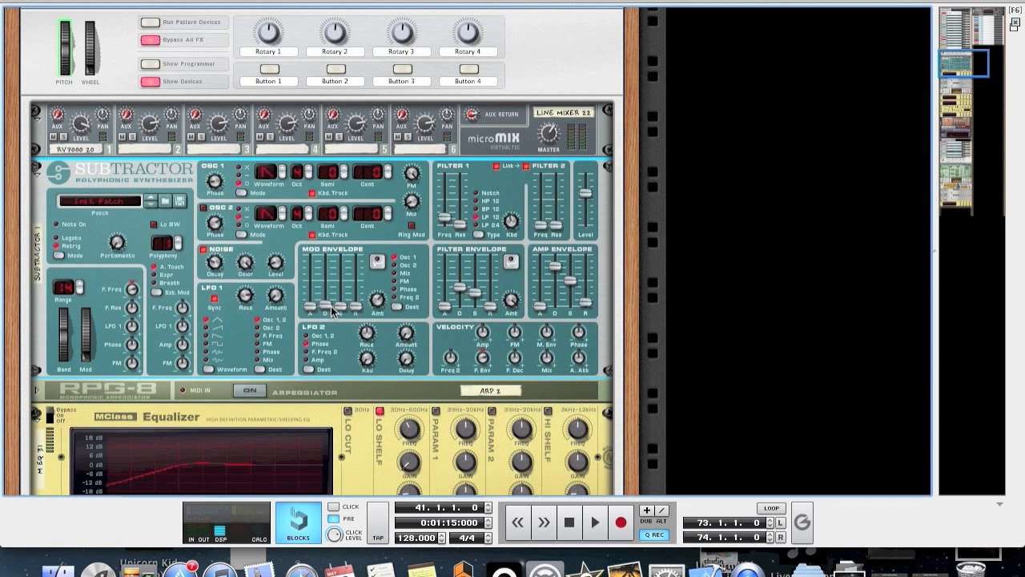
pyautogui.moveTo(326, 308)
pyautogui.mouseDown()
pyautogui.moveTo(323, 276)
pyautogui.moveTo(324, 310)
pyautogui.mouseUp()
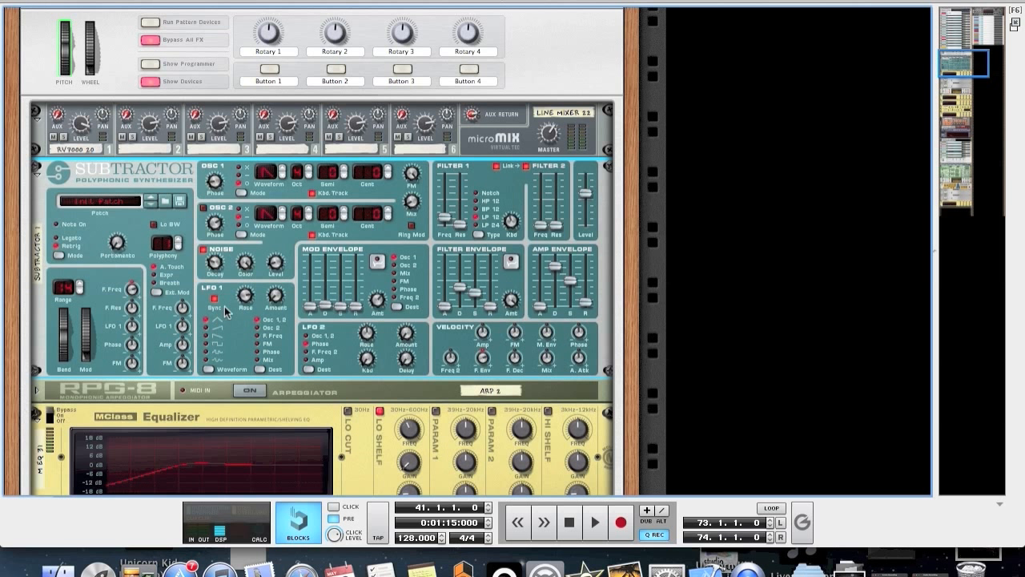
pyautogui.scroll(-1, 224, 306)
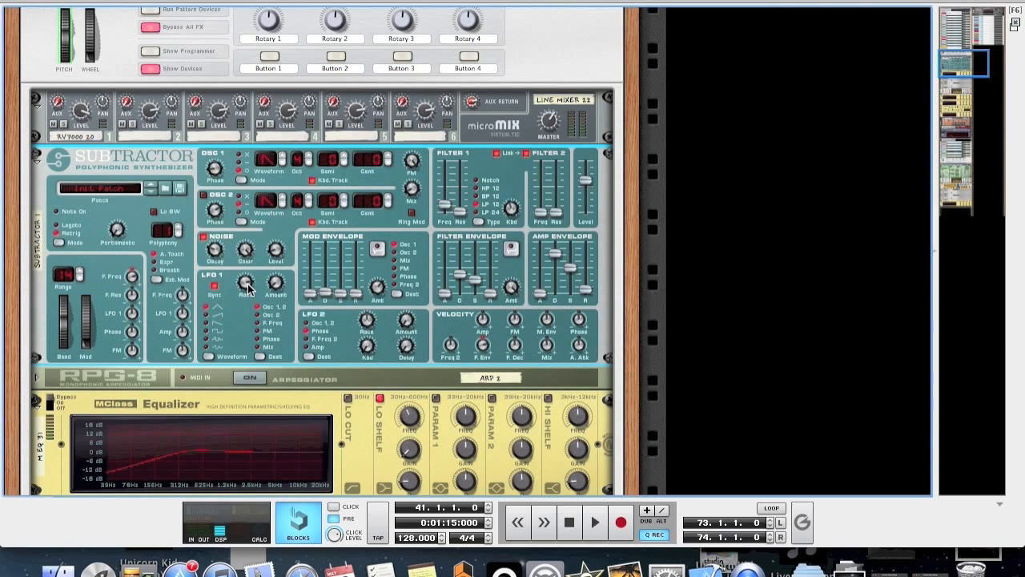
pyautogui.moveTo(247, 288)
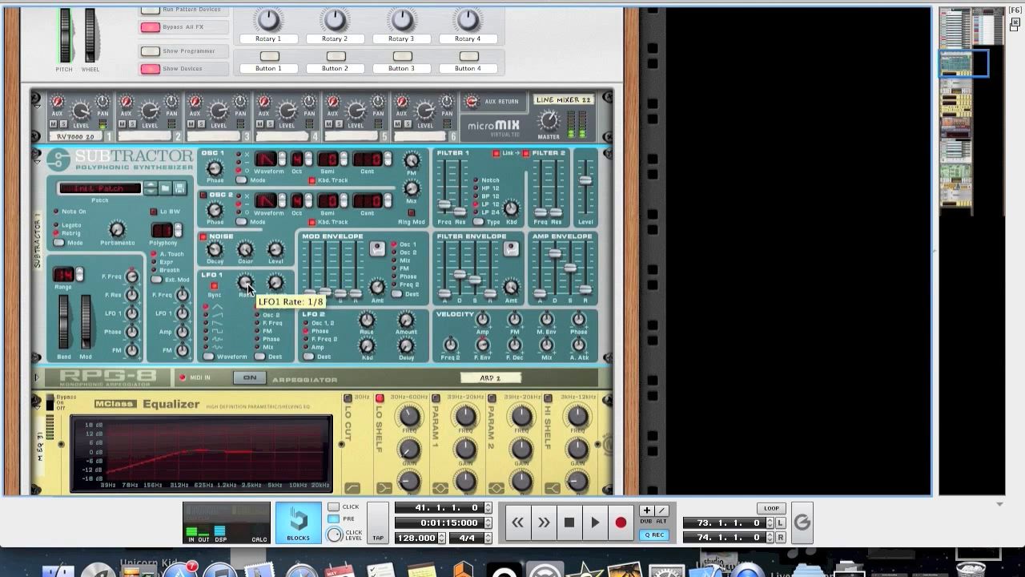
# Step: Switch on the M EQ 31 equalizer and check its low shelf frequency, gain and Q
pyautogui.scroll(-5, 249, 290)
pyautogui.scroll(-4, 252, 294)
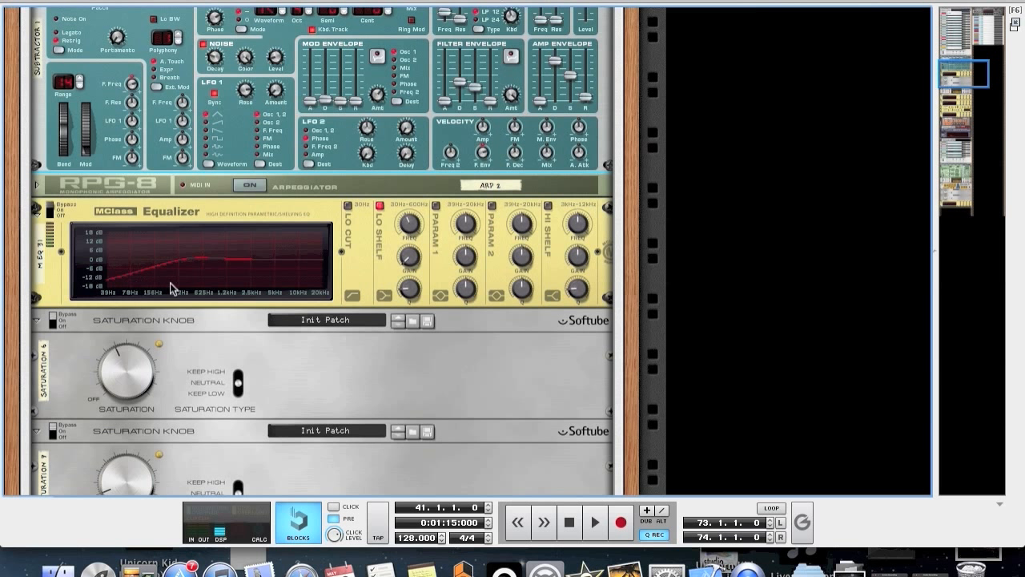
pyautogui.click(70, 223)
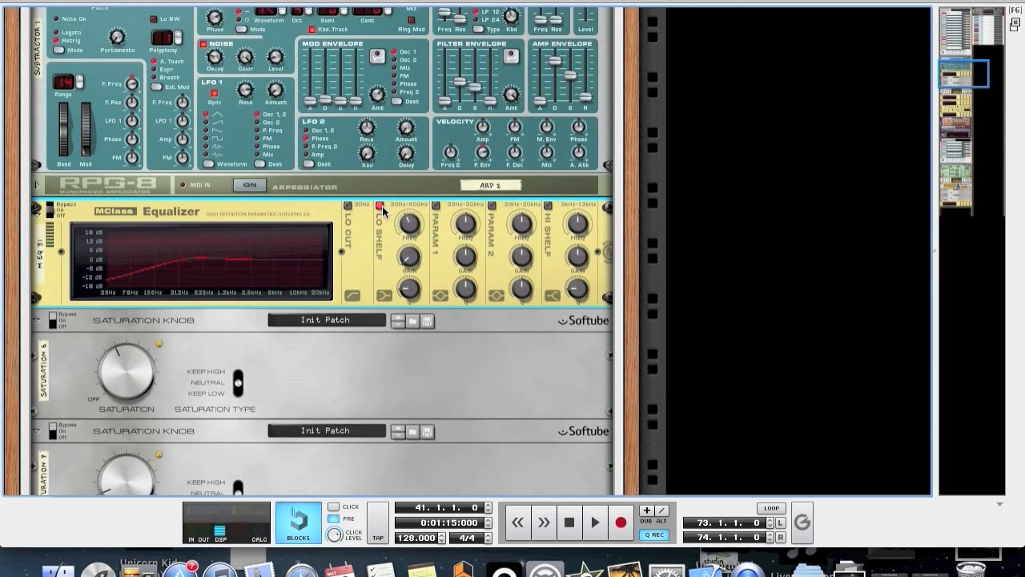
pyautogui.moveTo(413, 225)
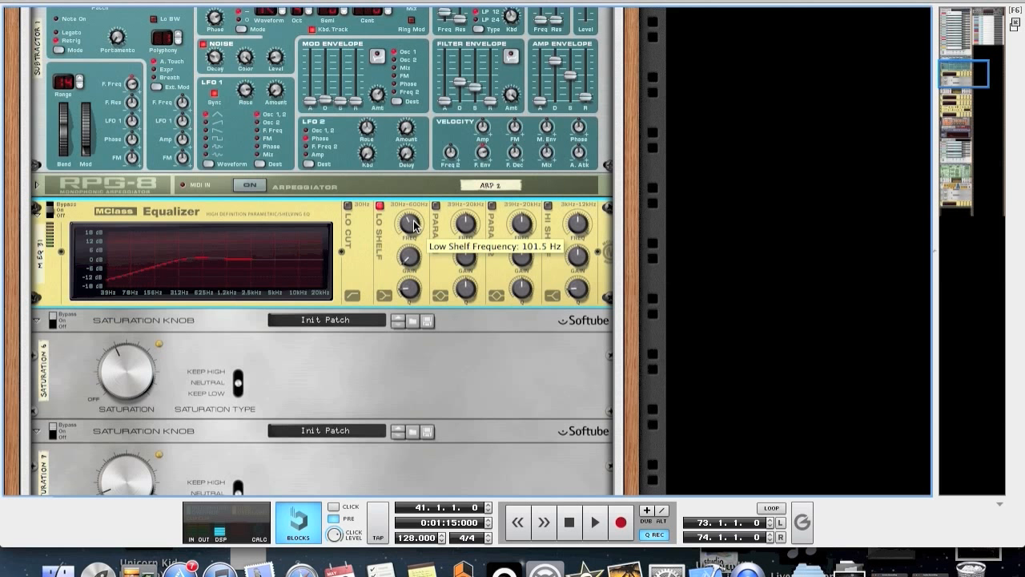
pyautogui.moveTo(411, 266)
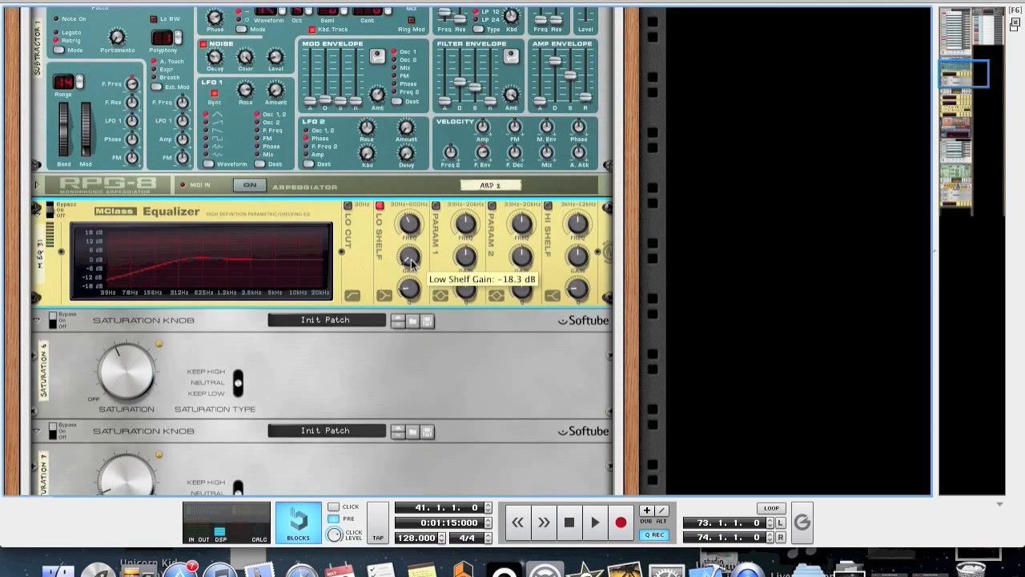
pyautogui.moveTo(410, 293)
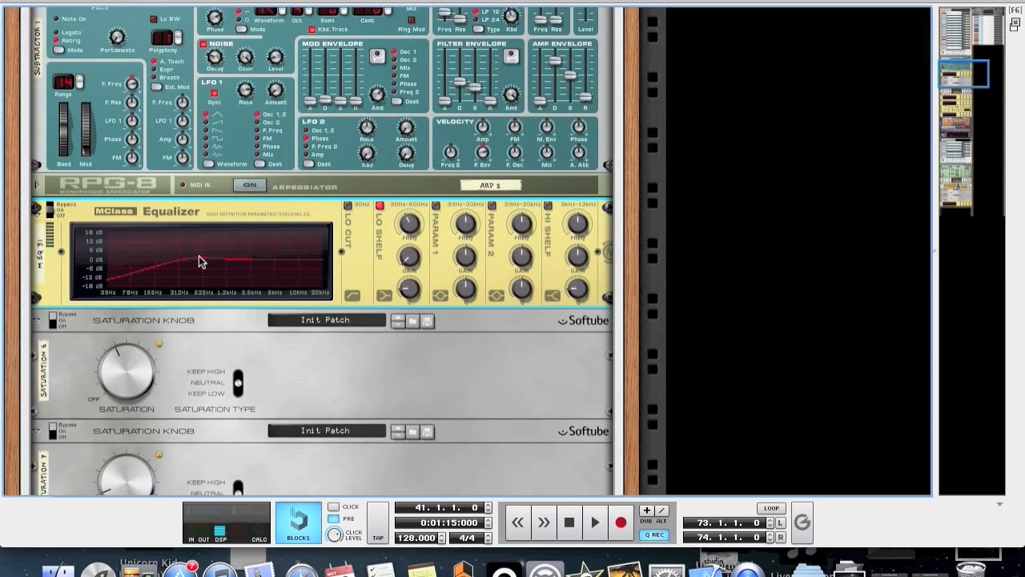
# Step: Switch on the two Saturation Knob devices, Saturation 6 and Saturation 7
pyautogui.scroll(-4, 184, 258)
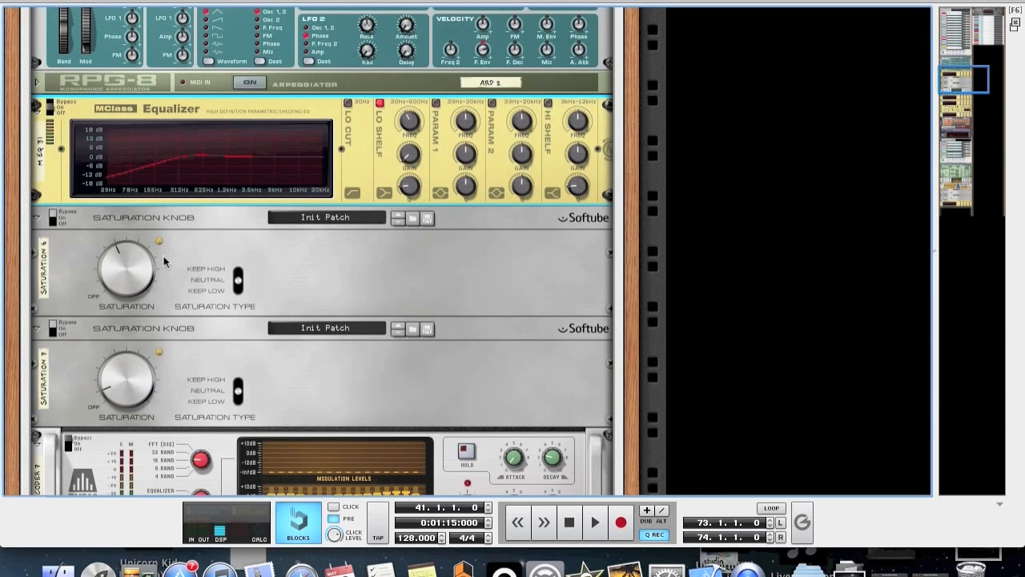
pyautogui.click(57, 222)
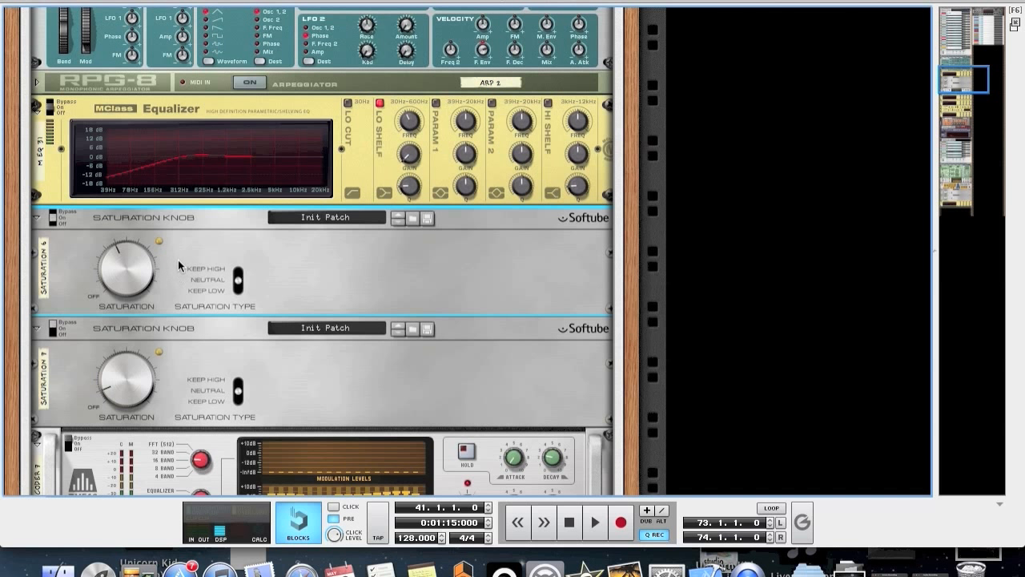
pyautogui.scroll(-2, 122, 337)
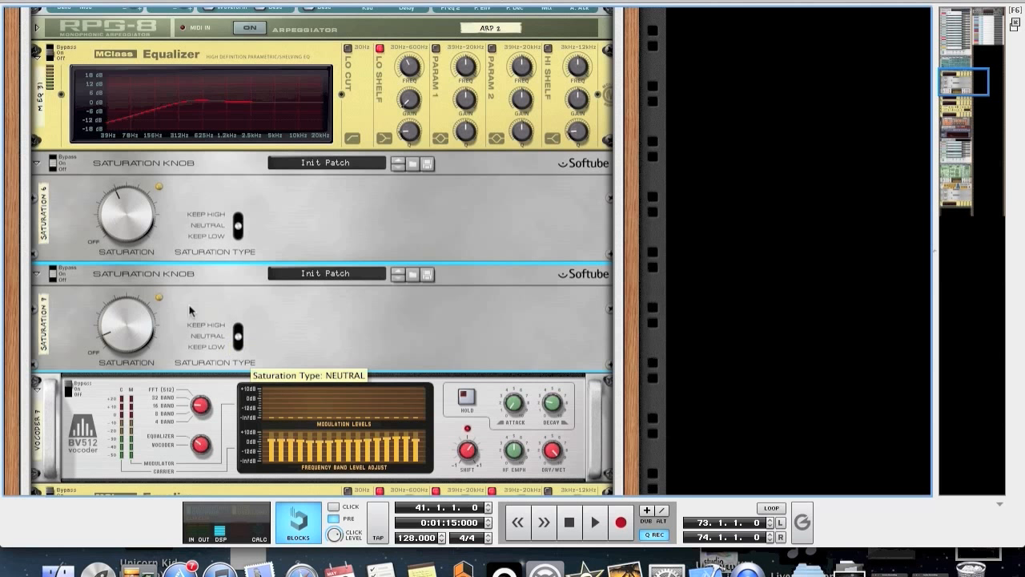
pyautogui.scroll(1, 171, 307)
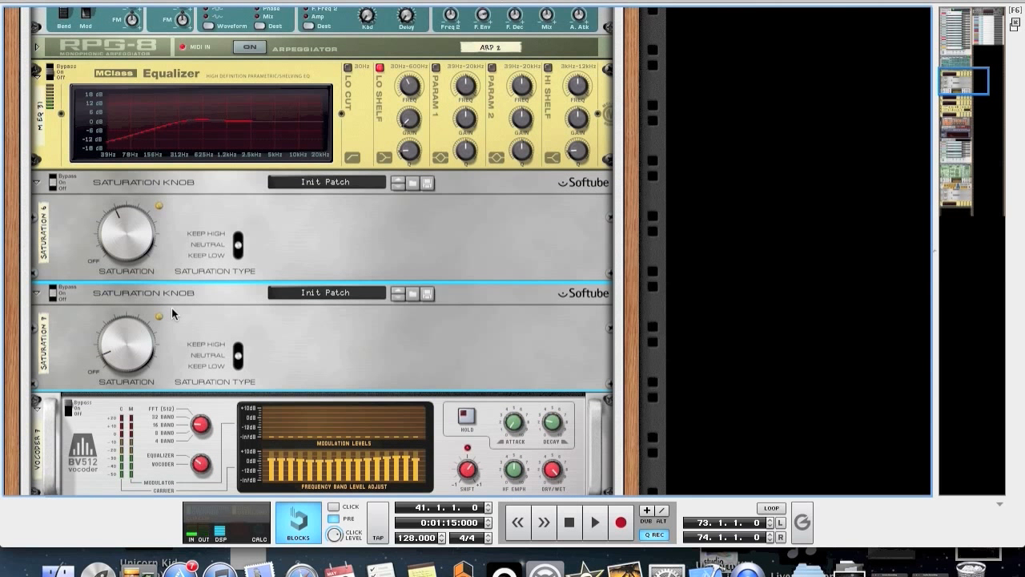
# Step: Switch on the BV512 vocoder, toggling its bypass to compare the sound
pyautogui.scroll(-4, 172, 308)
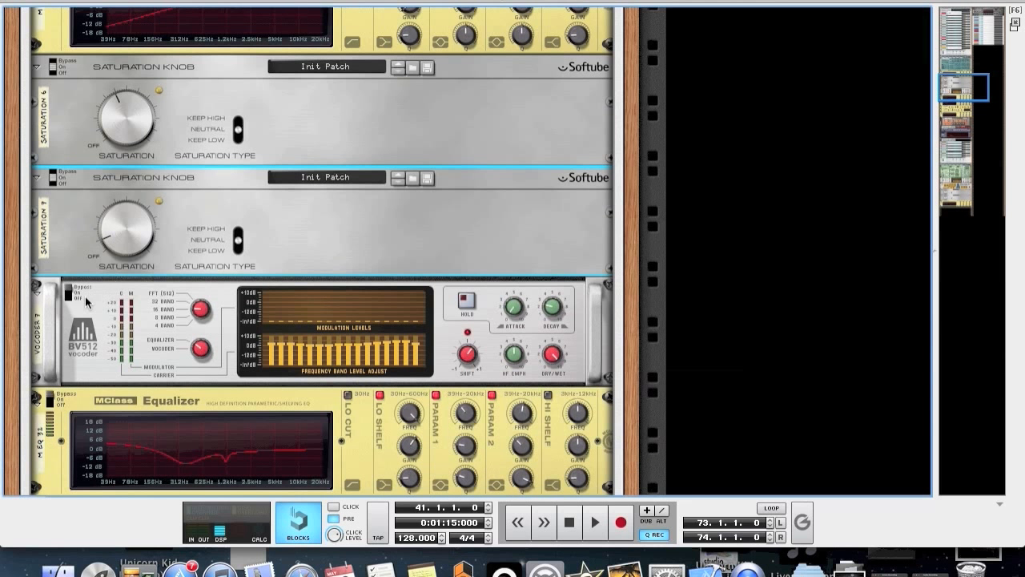
pyautogui.scroll(-1, 89, 304)
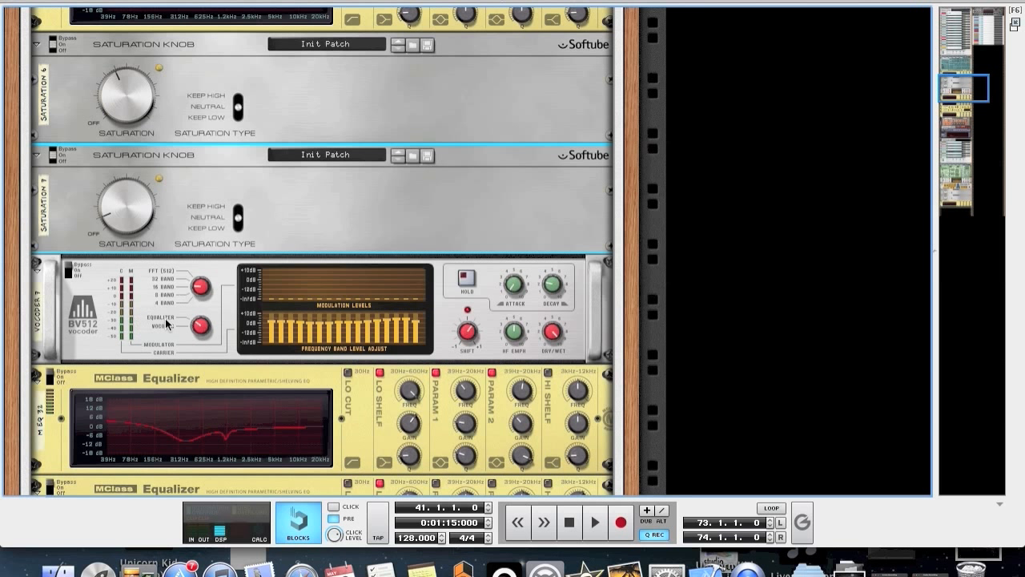
pyautogui.click(104, 281)
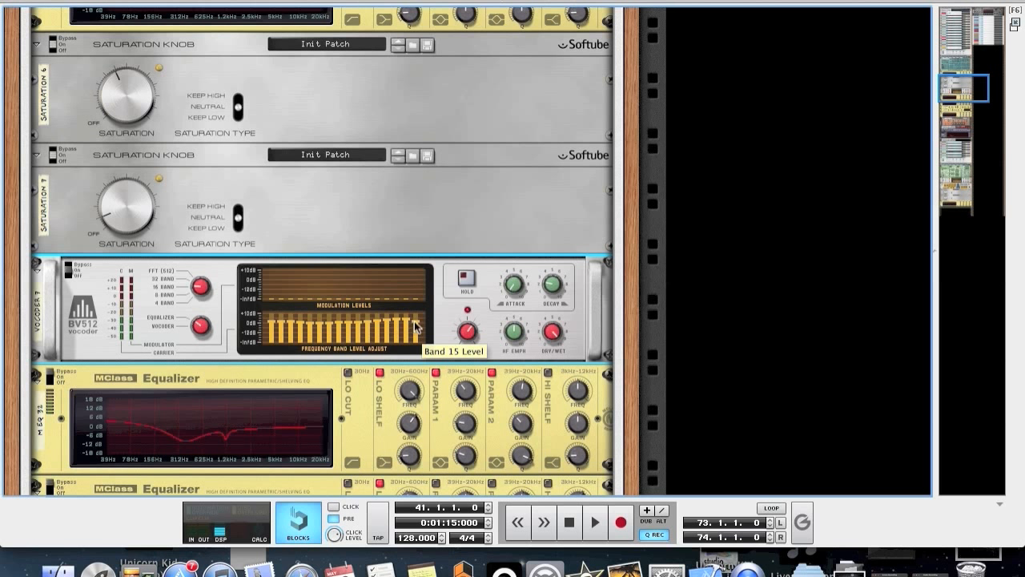
pyautogui.scroll(2, 331, 308)
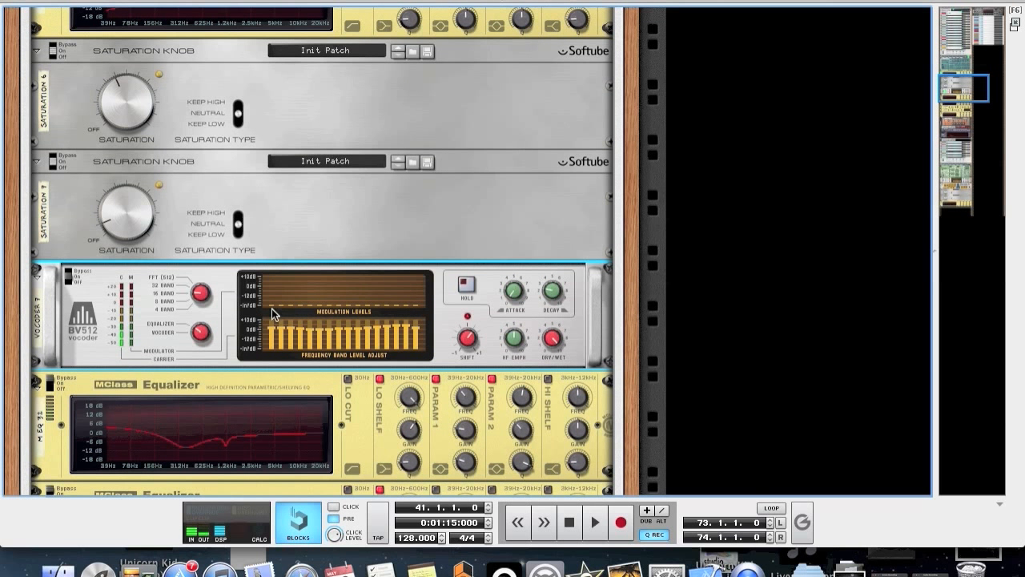
pyautogui.click(70, 274)
pyautogui.click(70, 274)
pyautogui.click(70, 274)
# Step: Switch on the M EQ 32 and M EQ 33 equalizers and check their low shelf settings
pyautogui.scroll(-2, 85, 317)
pyautogui.scroll(-3, 137, 306)
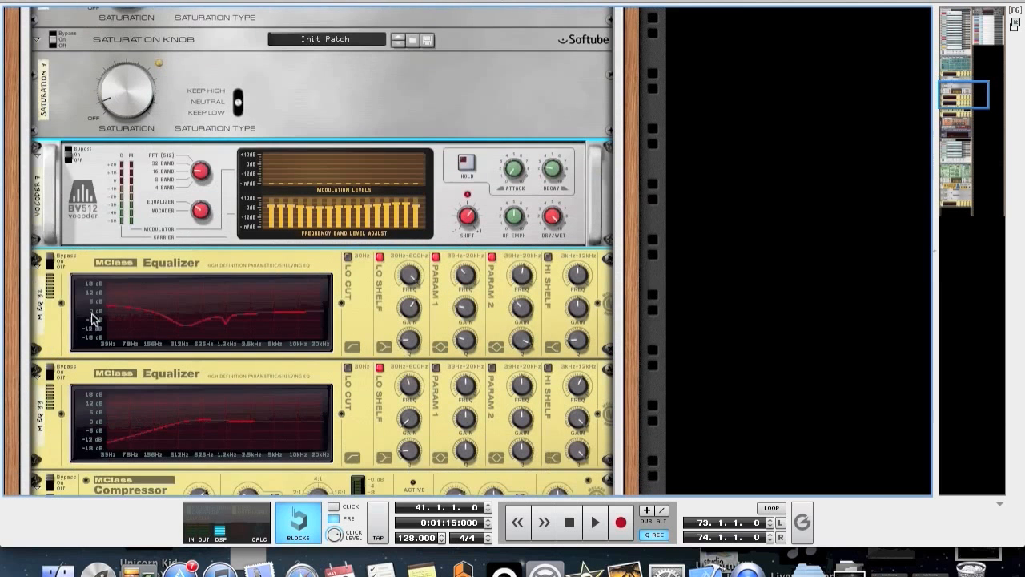
pyautogui.click(51, 264)
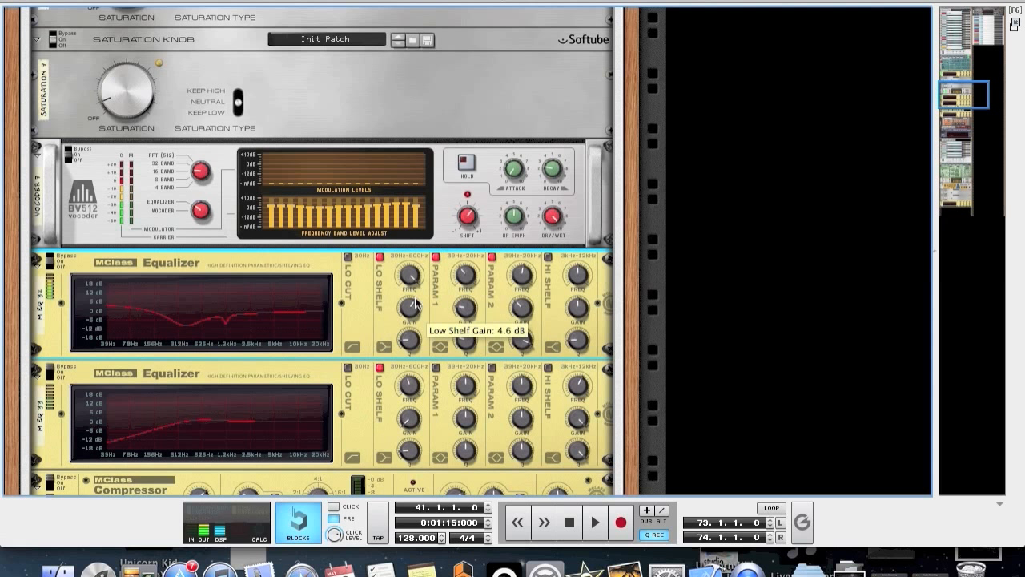
pyautogui.click(49, 266)
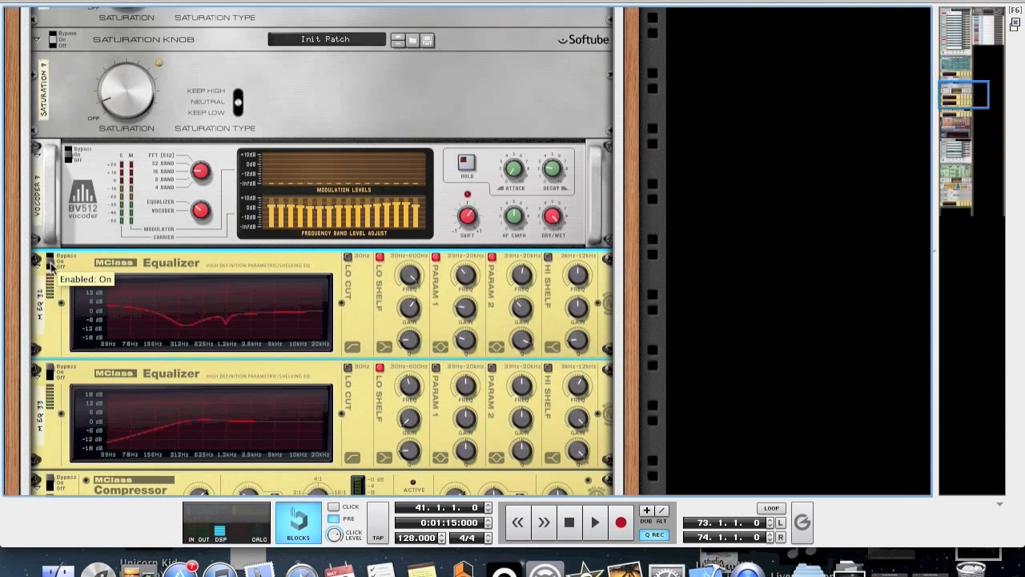
pyautogui.scroll(-3, 224, 354)
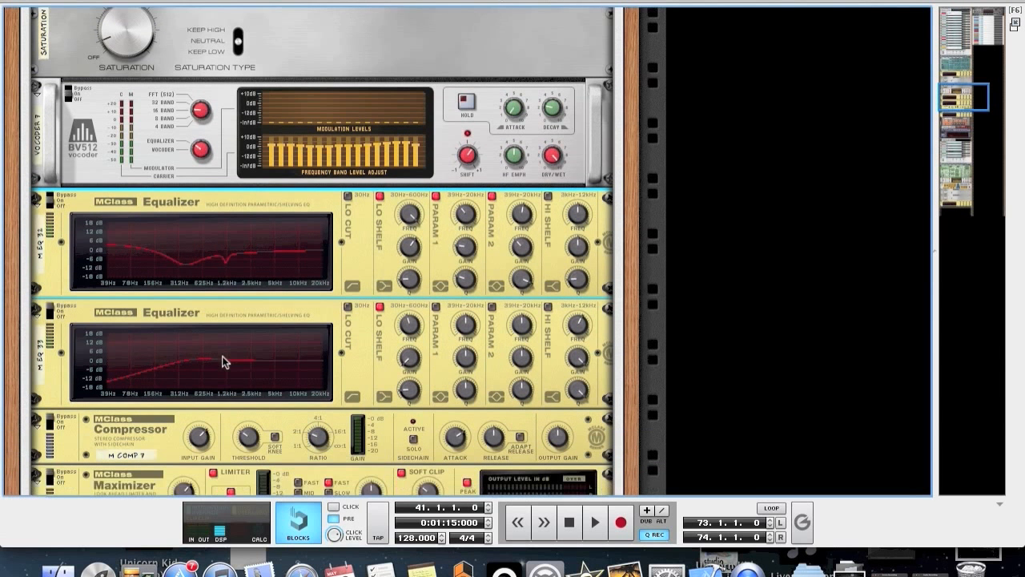
pyautogui.click(52, 311)
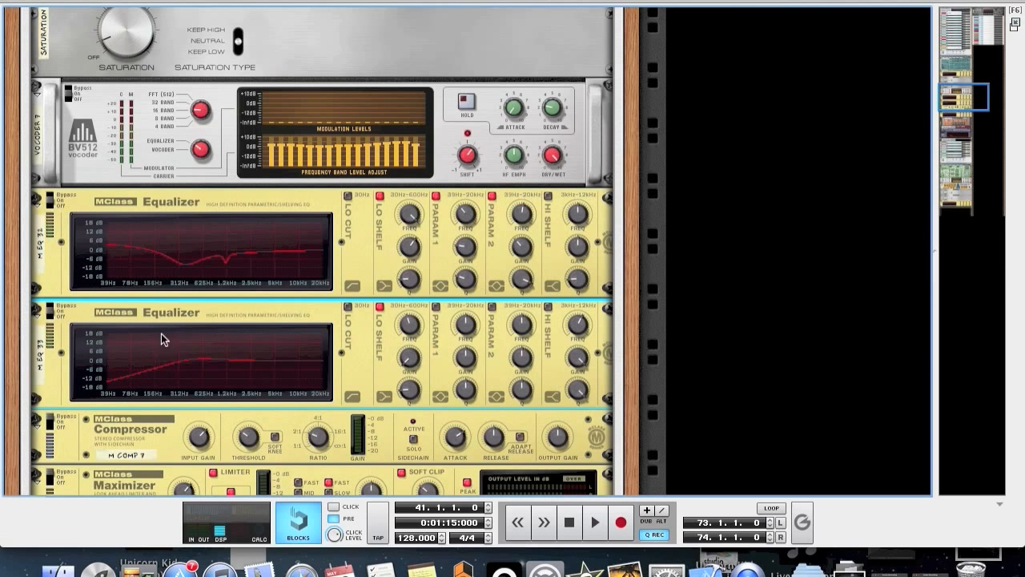
pyautogui.scroll(-2, 176, 335)
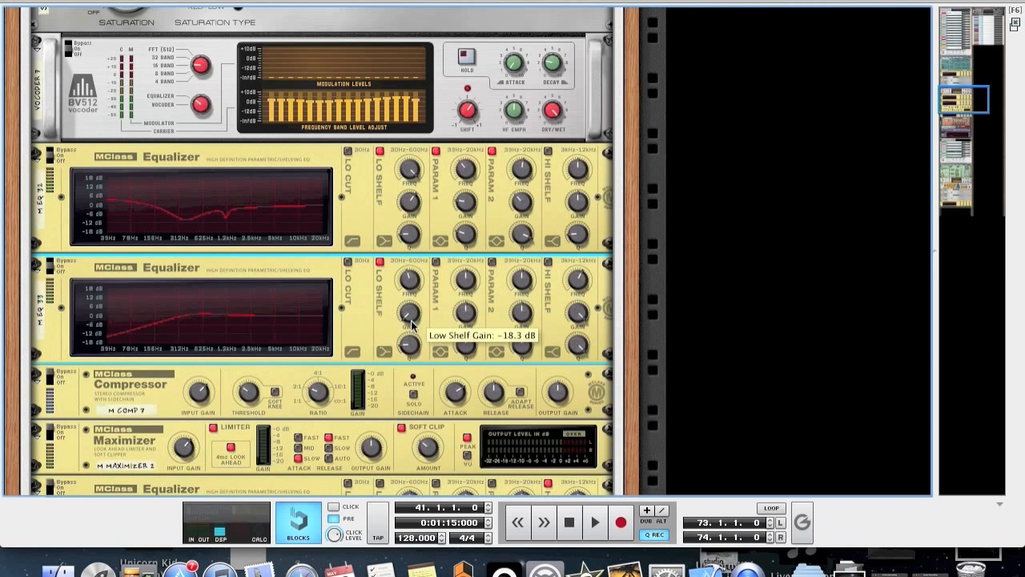
# Step: Switch on the MClass Compressor and the MClass Maximizer that follow the M EQ 33 equalizer
pyautogui.scroll(-4, 132, 324)
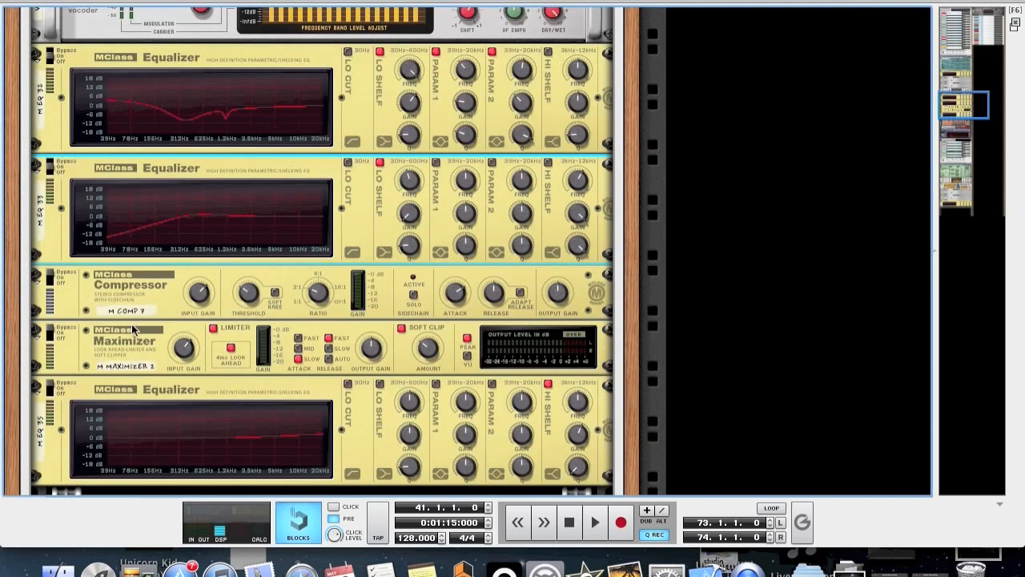
pyautogui.click(50, 277)
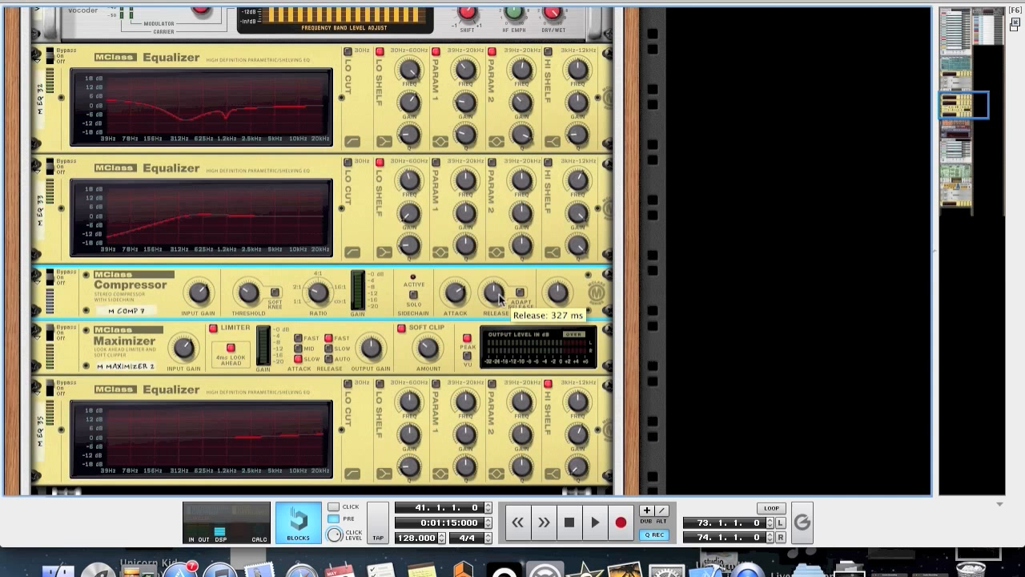
pyautogui.click(55, 274)
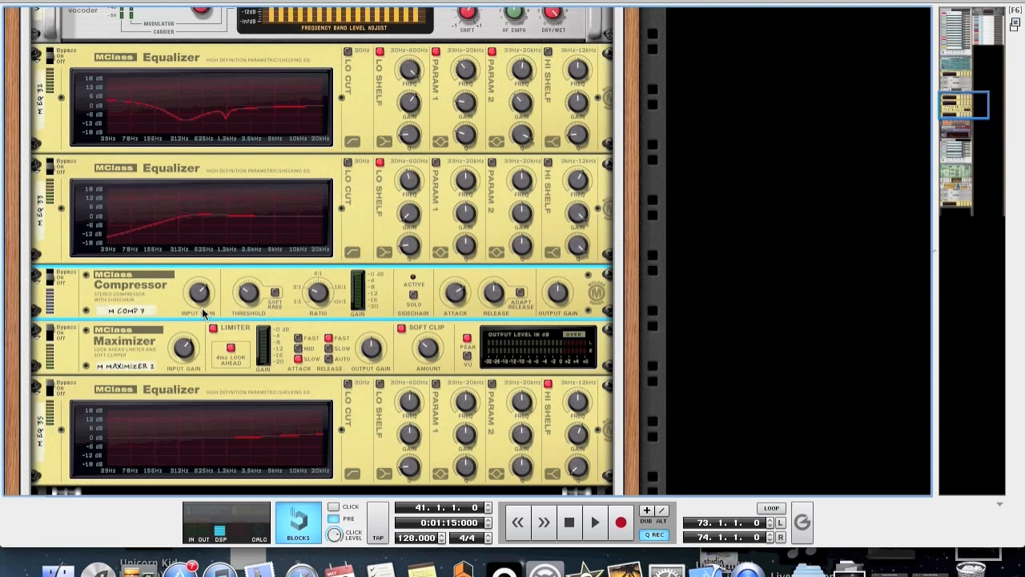
pyautogui.moveTo(202, 302)
pyautogui.scroll(-3, 270, 303)
pyautogui.click(52, 278)
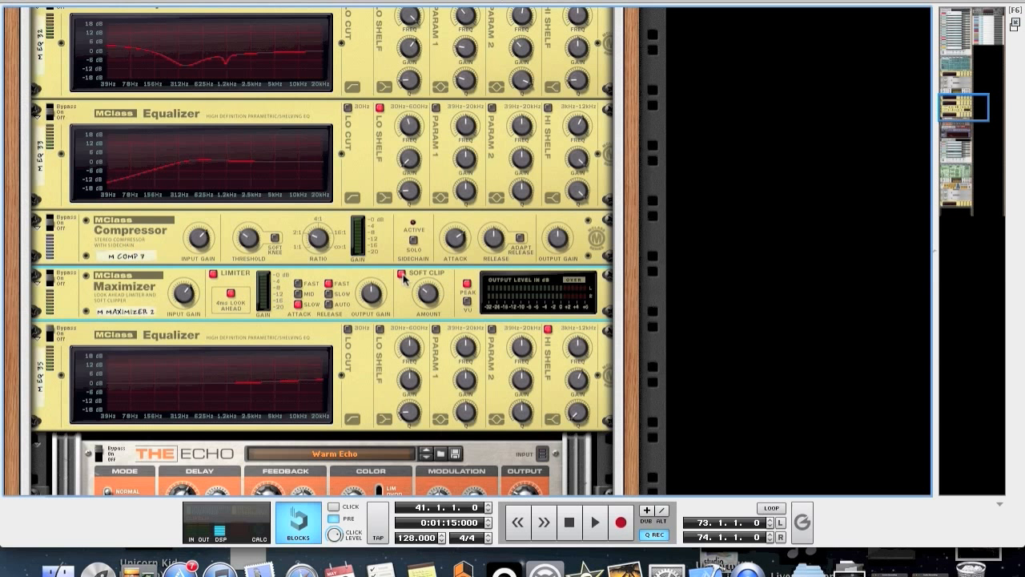
# Step: Switch on the M EQ 35 equalizer, check its hi shelf frequency and gain, and toggle its bypass to compare the sound
pyautogui.moveTo(425, 302)
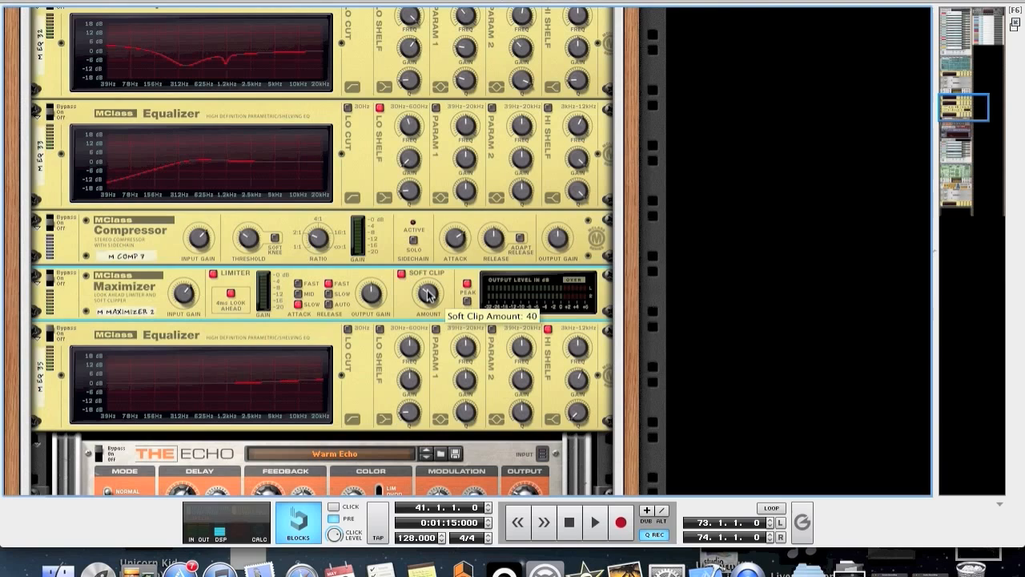
pyautogui.scroll(-1, 428, 294)
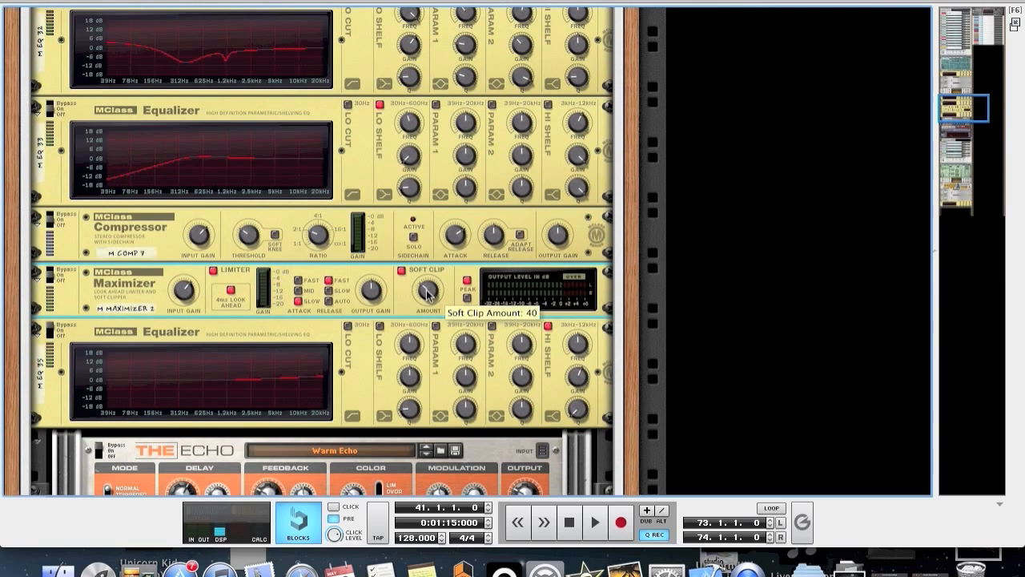
pyautogui.scroll(-5, 429, 295)
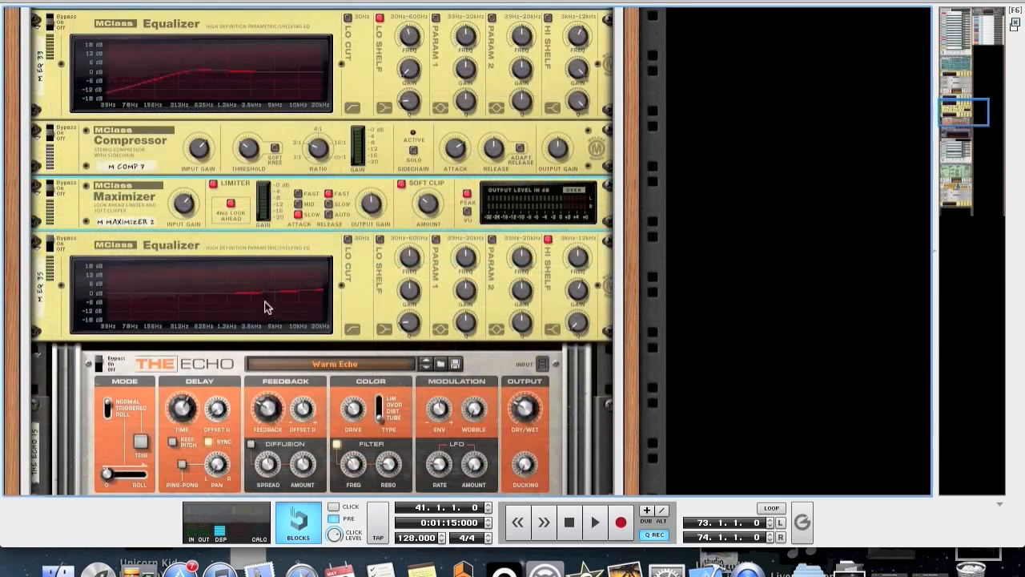
pyautogui.click(50, 251)
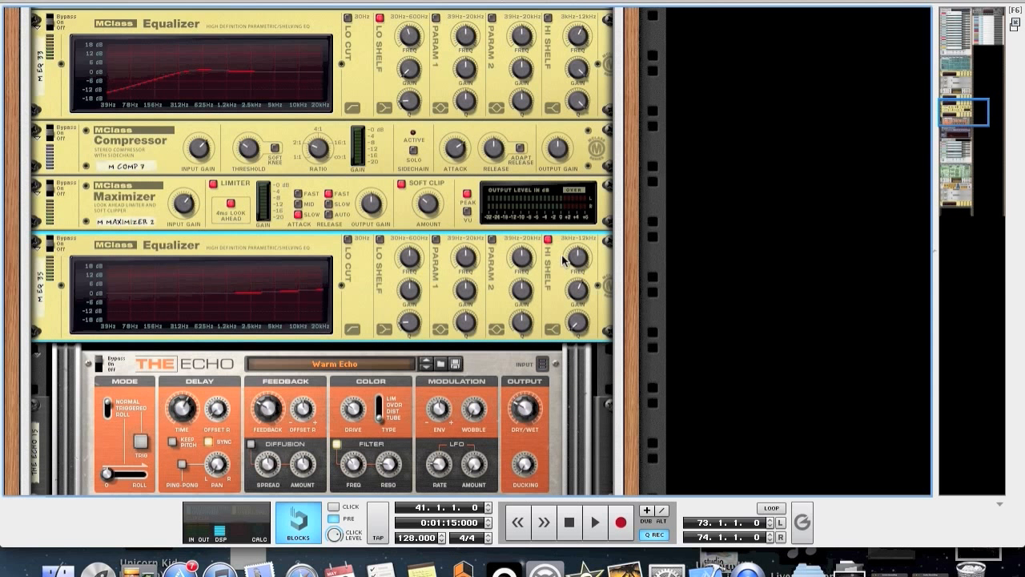
pyautogui.moveTo(582, 258)
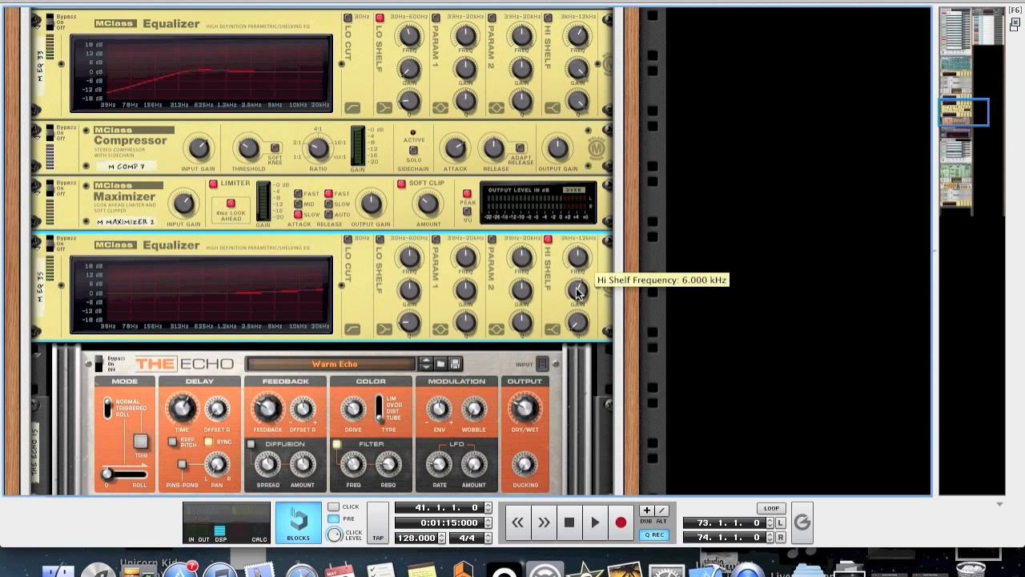
pyautogui.moveTo(578, 295)
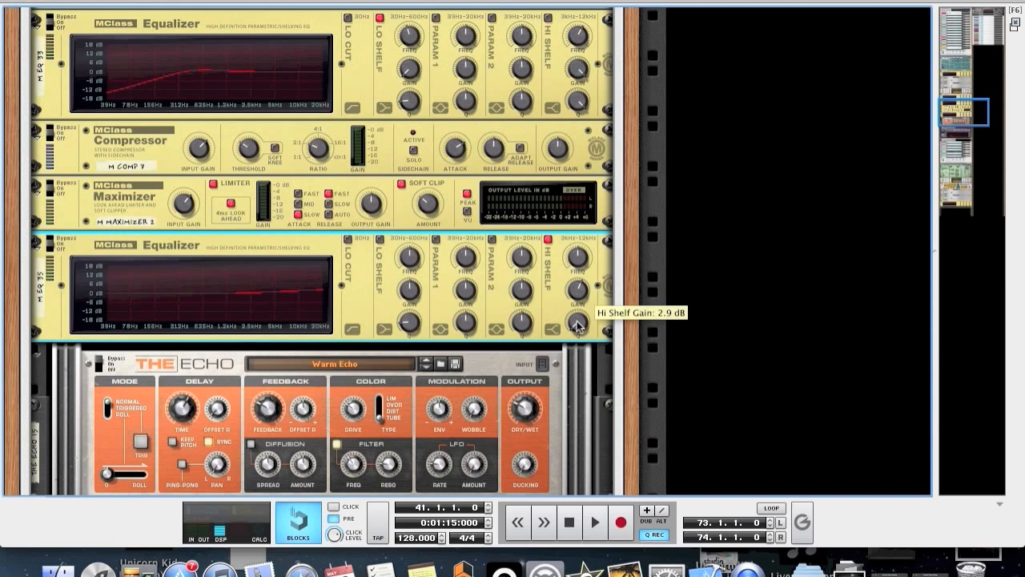
pyautogui.moveTo(577, 328)
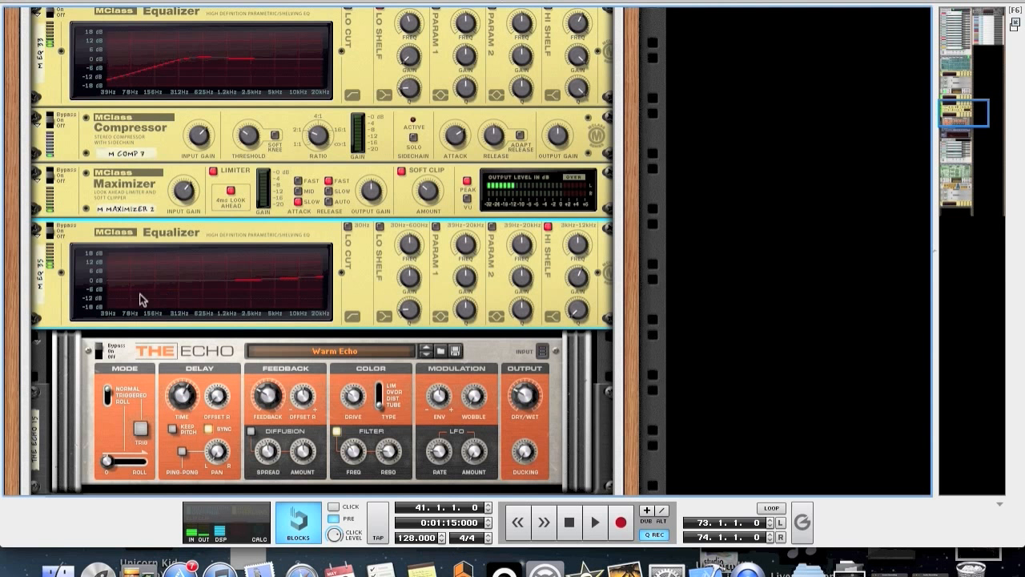
pyautogui.click(50, 233)
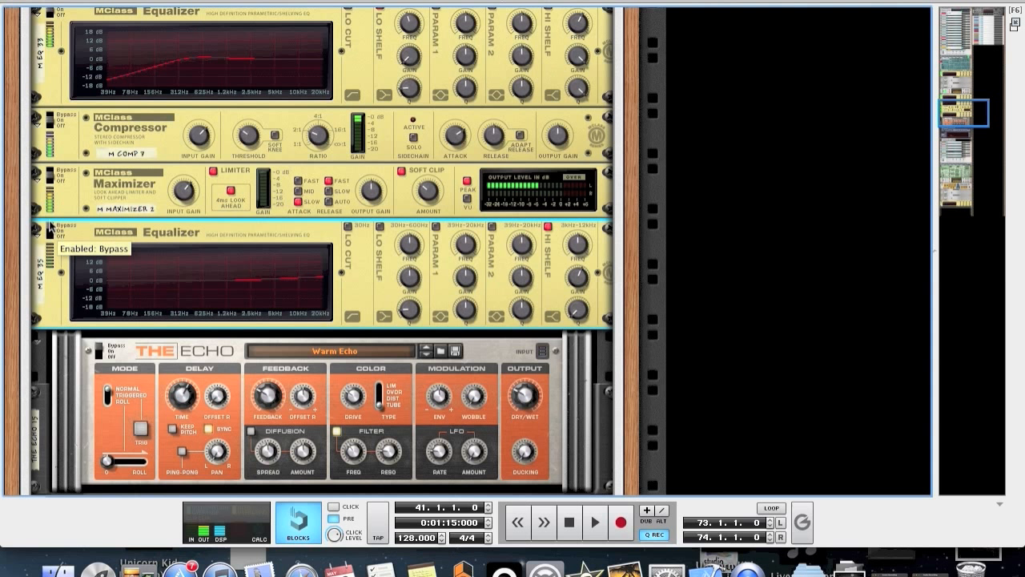
pyautogui.click(49, 233)
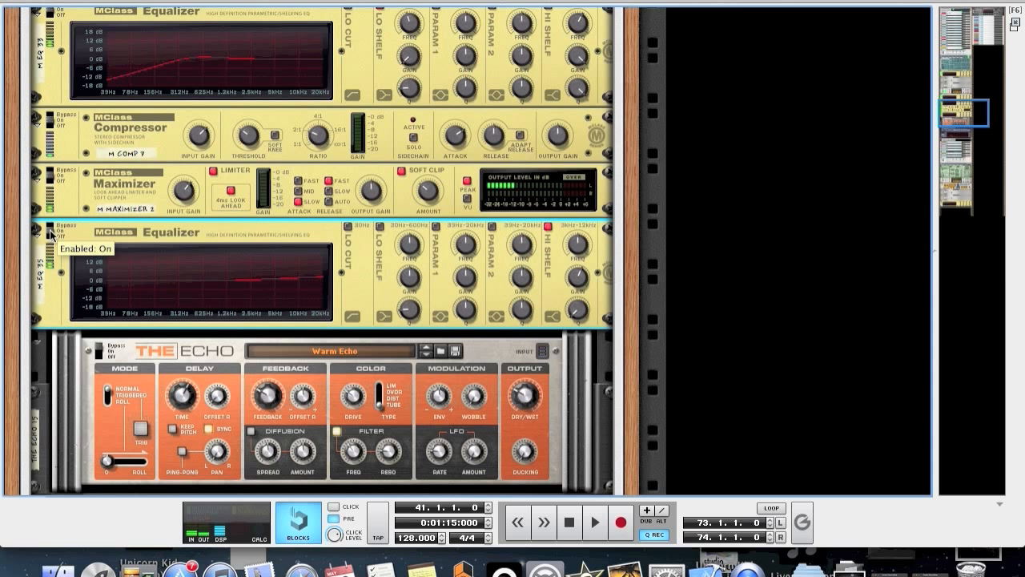
# Step: Switch on The Echo device below the M EQ 35 equalizer and check its delay settings
pyautogui.scroll(-6, 296, 301)
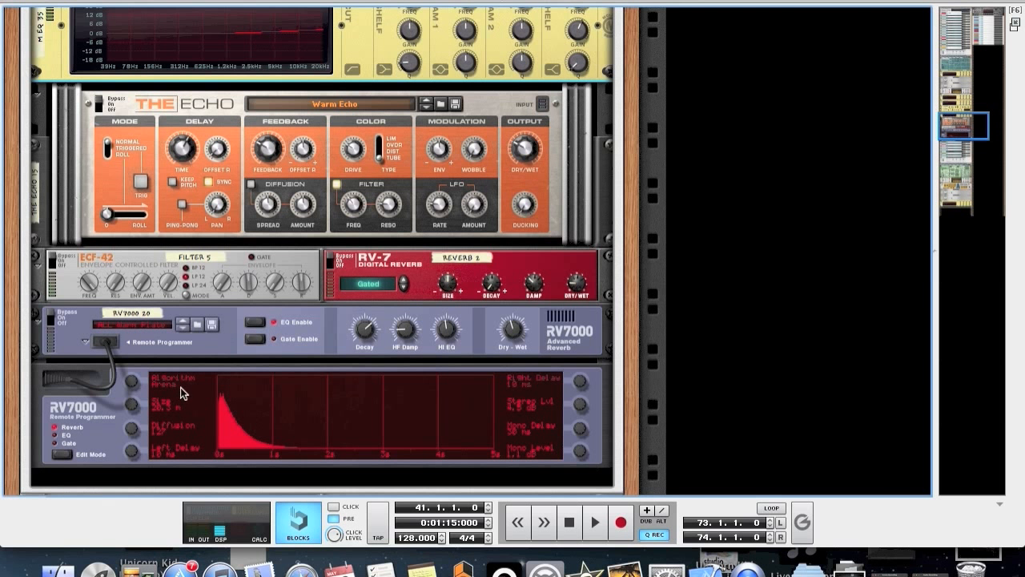
pyautogui.scroll(2, 181, 384)
pyautogui.scroll(-1, 181, 384)
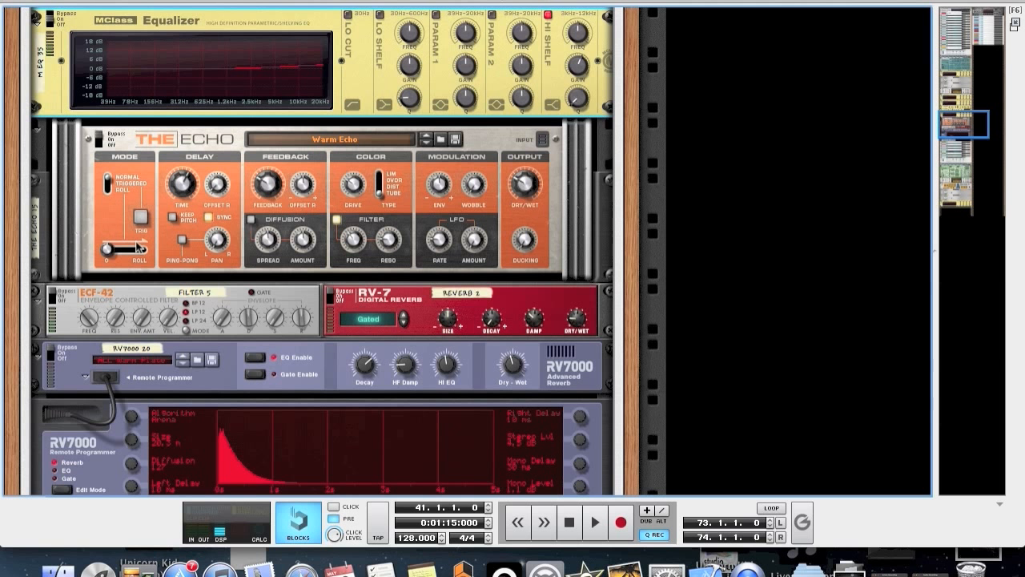
pyautogui.click(111, 142)
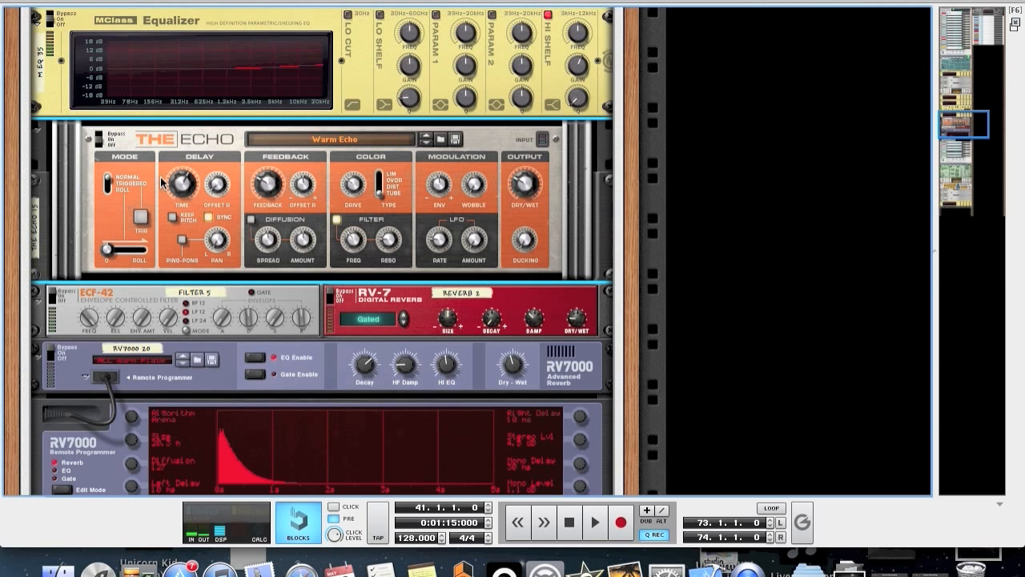
pyautogui.moveTo(216, 186); pyautogui.dragTo(217, 184)
# Step: Switch on the RV-7 Digital Reverb and the RV7000 20 Advanced Reverb
pyautogui.scroll(-2, 225, 205)
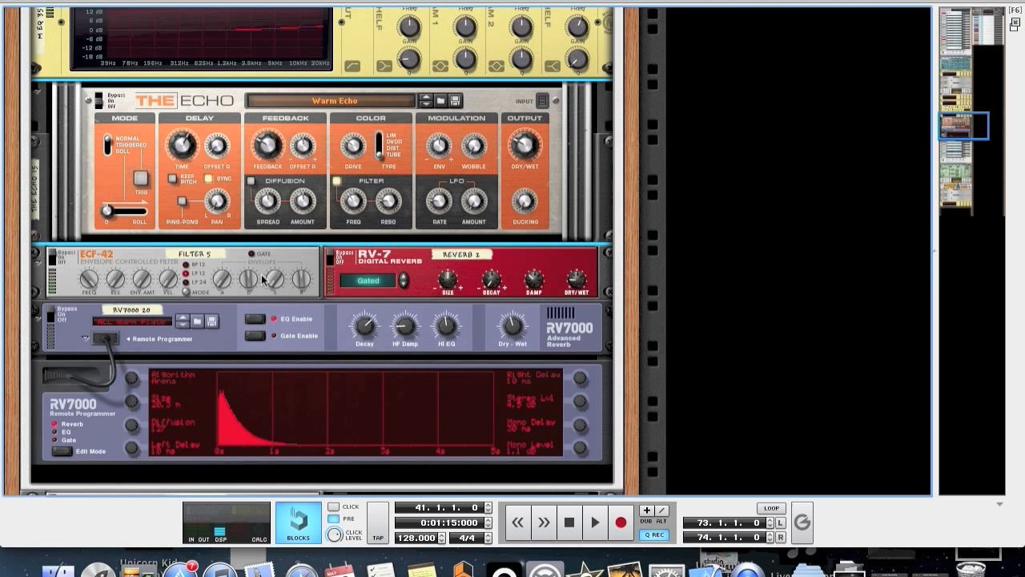
pyautogui.click(330, 260)
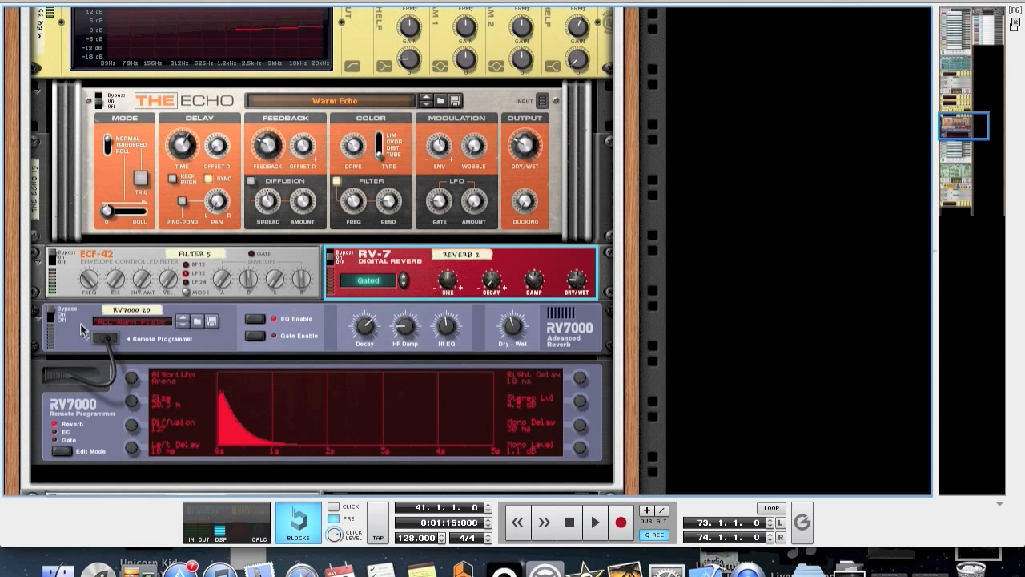
pyautogui.moveTo(51, 308); pyautogui.dragTo(52, 315)
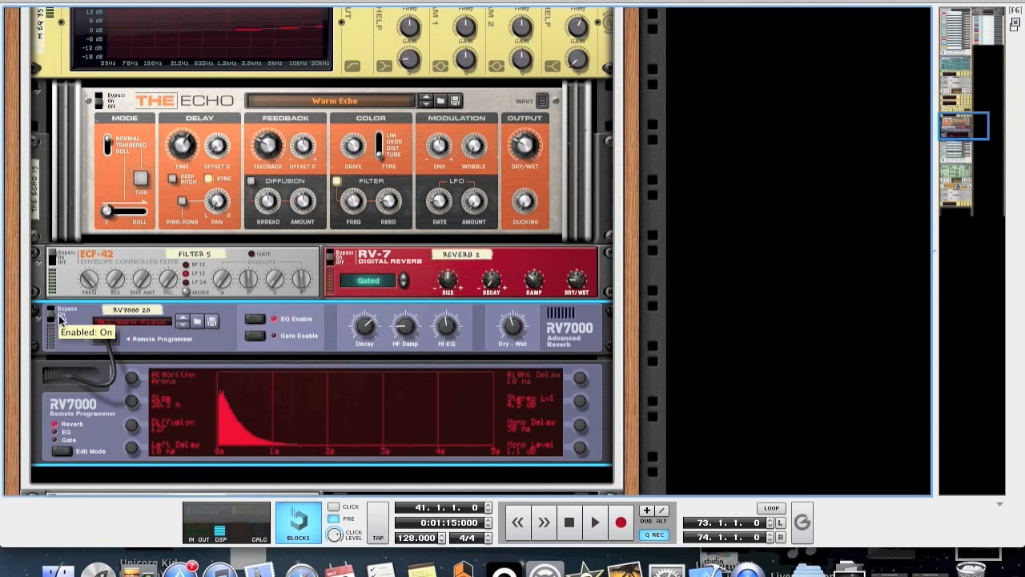
# Step: Toggle Bypass All FX on the Combinator to compare the dry and processed sound, leaving the bypass off
pyautogui.scroll(-2, 106, 324)
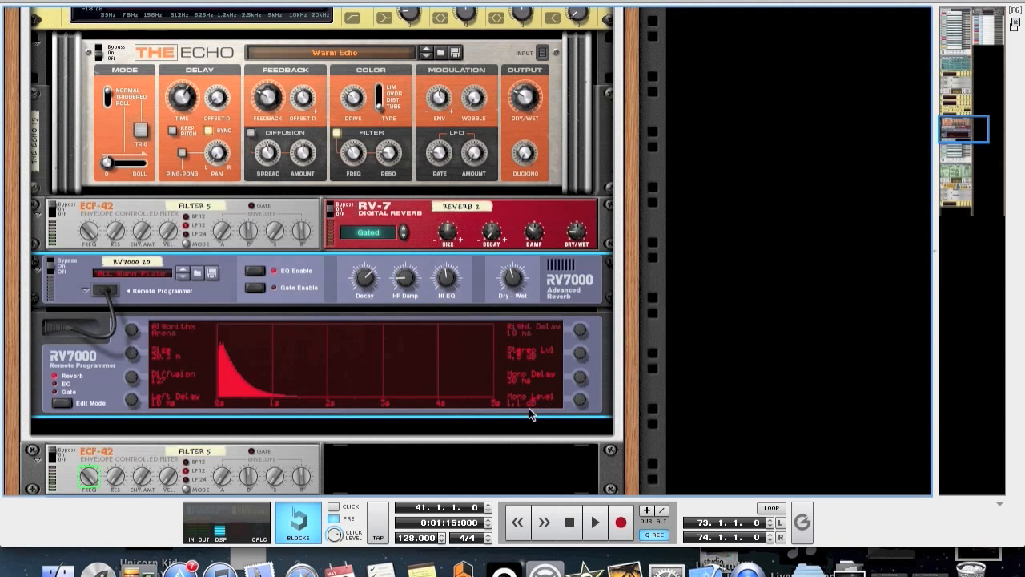
pyautogui.scroll(-2, 523, 408)
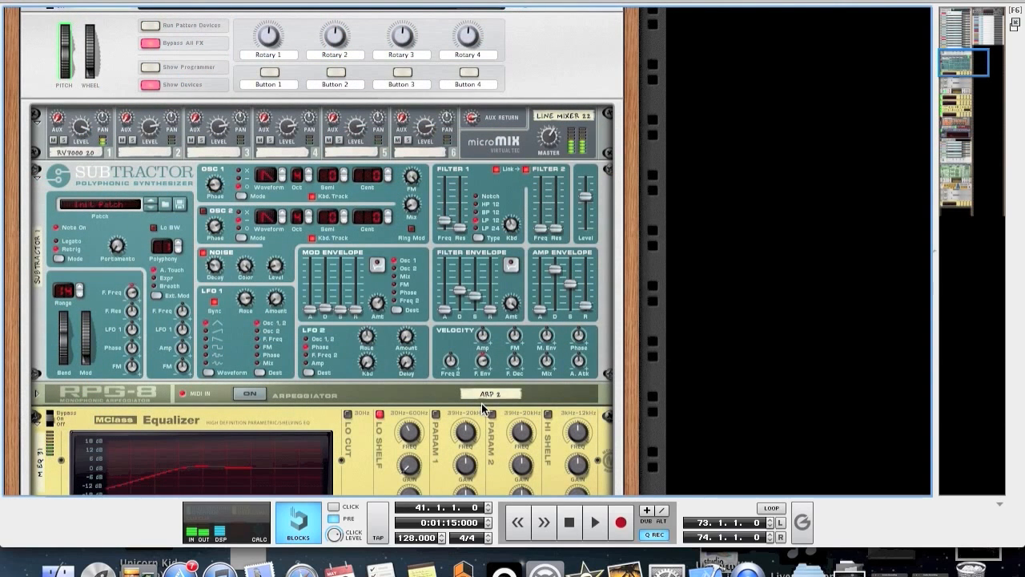
pyautogui.click(151, 44)
pyautogui.click(151, 45)
pyautogui.click(151, 45)
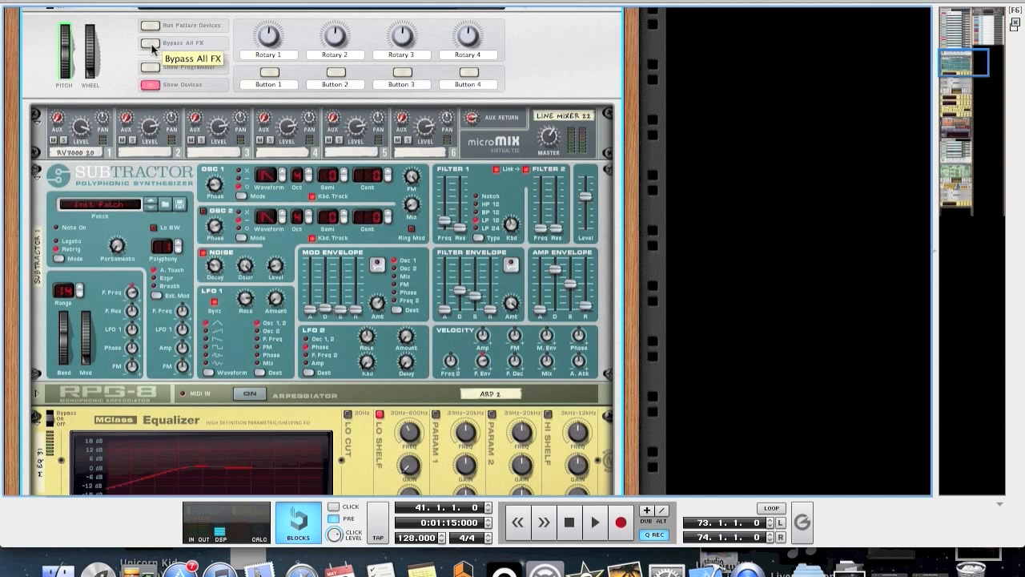